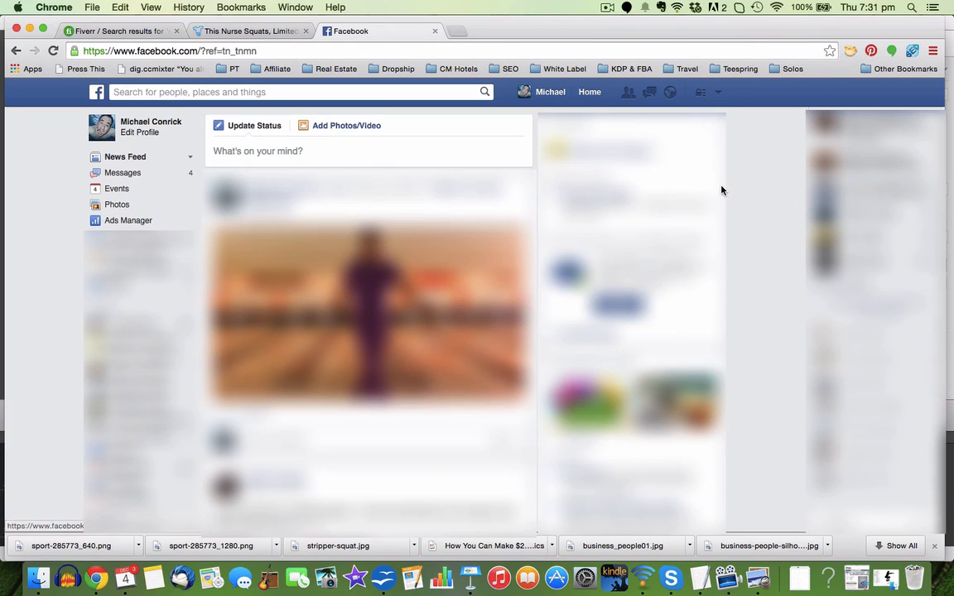
# Go from the Facebook news feed to the Audiences page of the ads account.
pyautogui.click(719, 93)
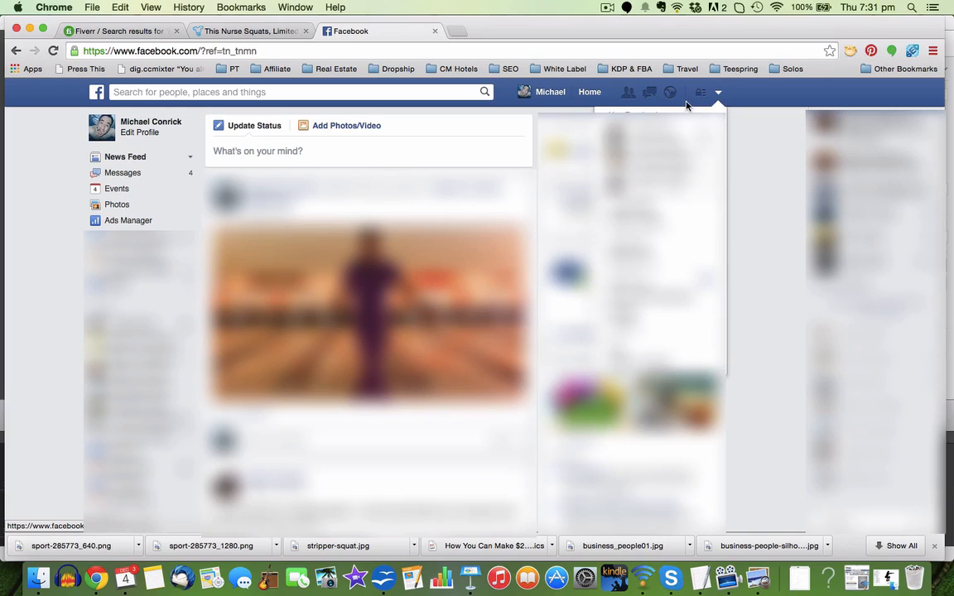
pyautogui.click(636, 261)
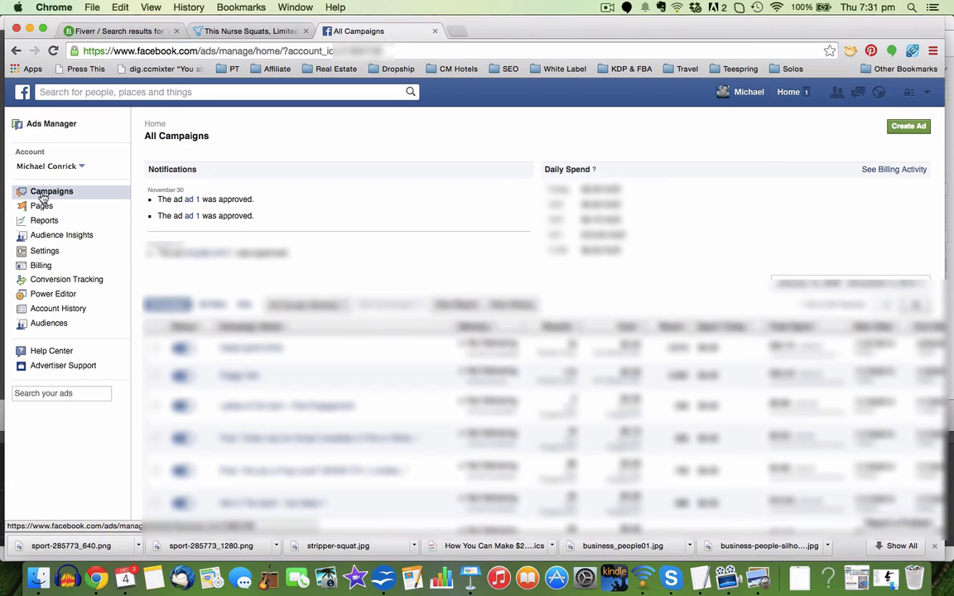
pyautogui.click(39, 328)
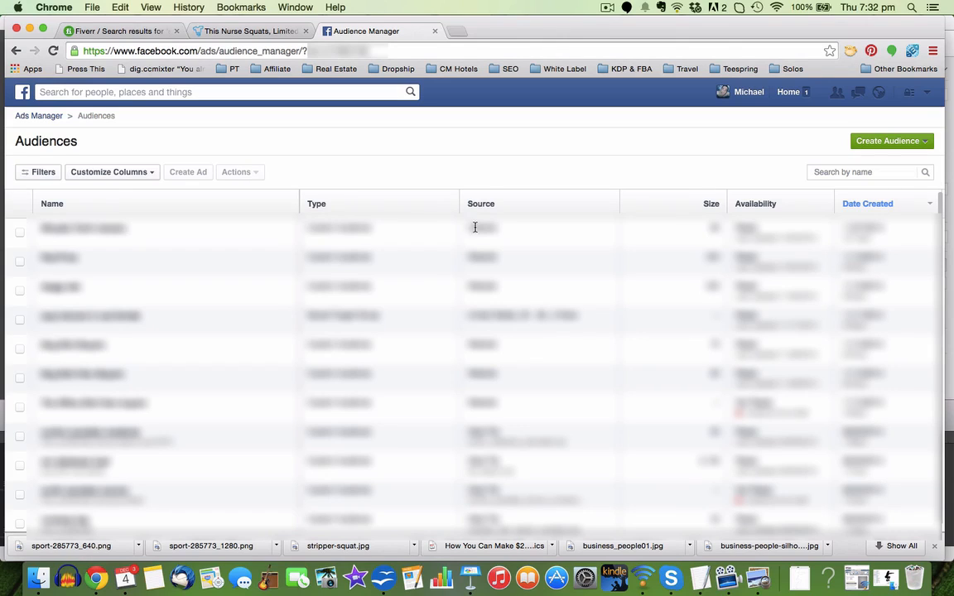
# Start a custom audience based on website traffic, targeting people who visit specific web pages.
pyautogui.click(901, 146)
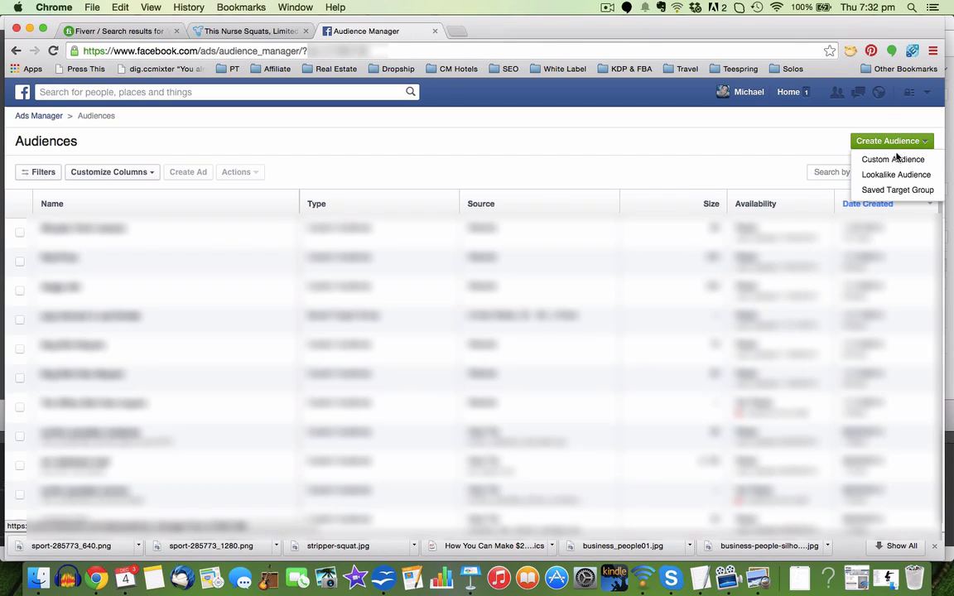
pyautogui.click(894, 160)
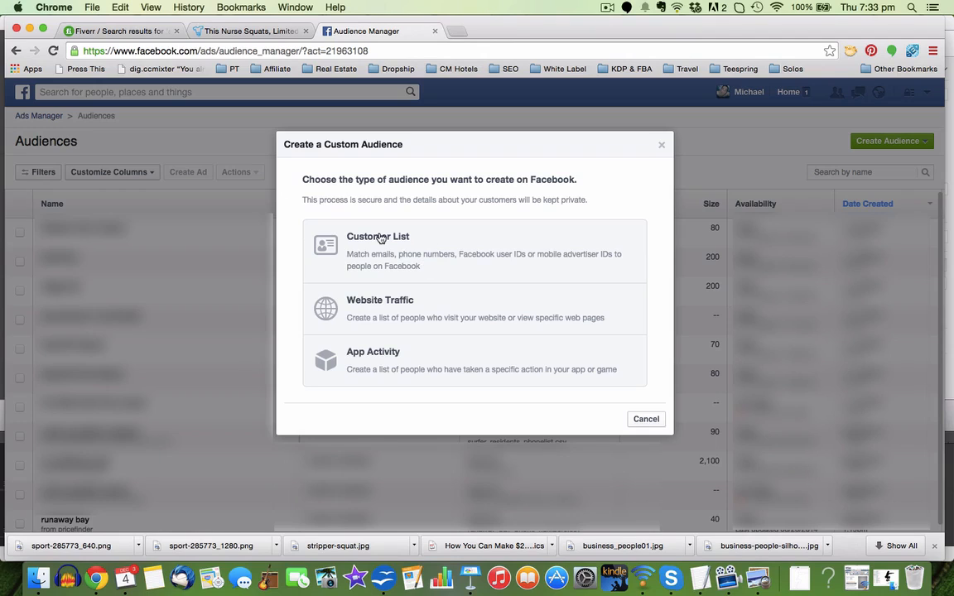
pyautogui.click(336, 315)
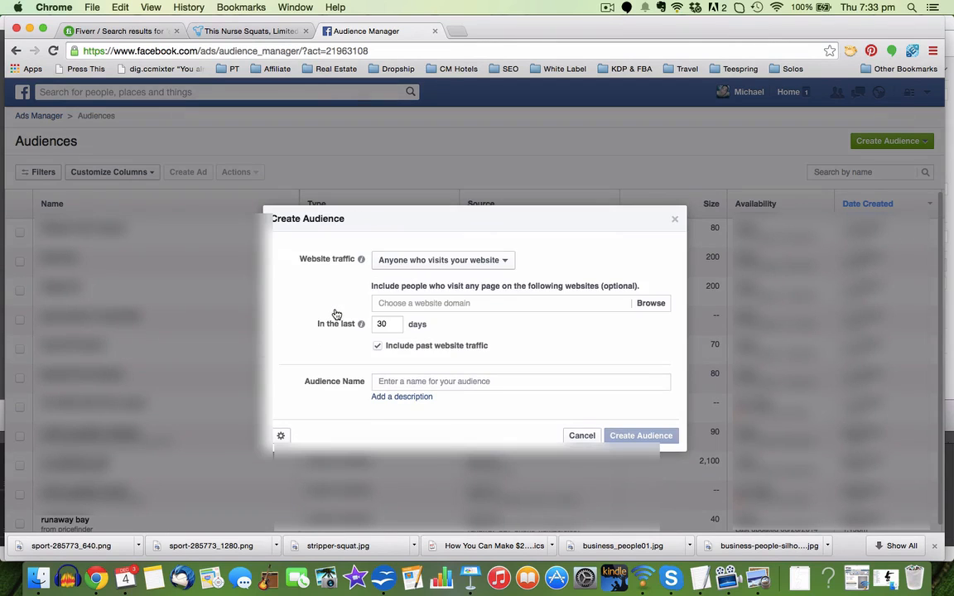
pyautogui.click(504, 262)
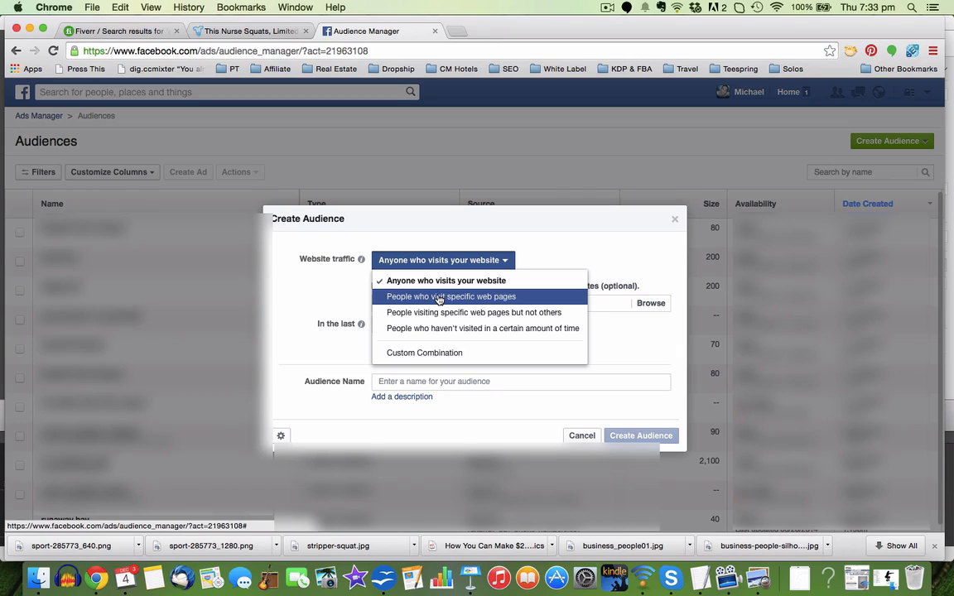
pyautogui.click(439, 298)
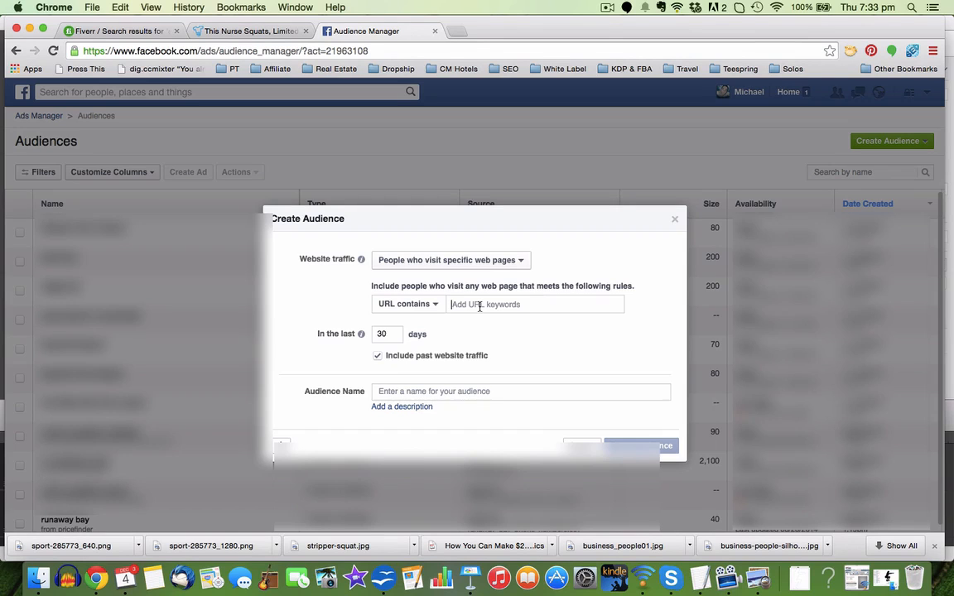
# Copy the Teespring campaign address teespring.com/thisnursesquats and add it to the audience's URL contains rule.
pyautogui.click(241, 32)
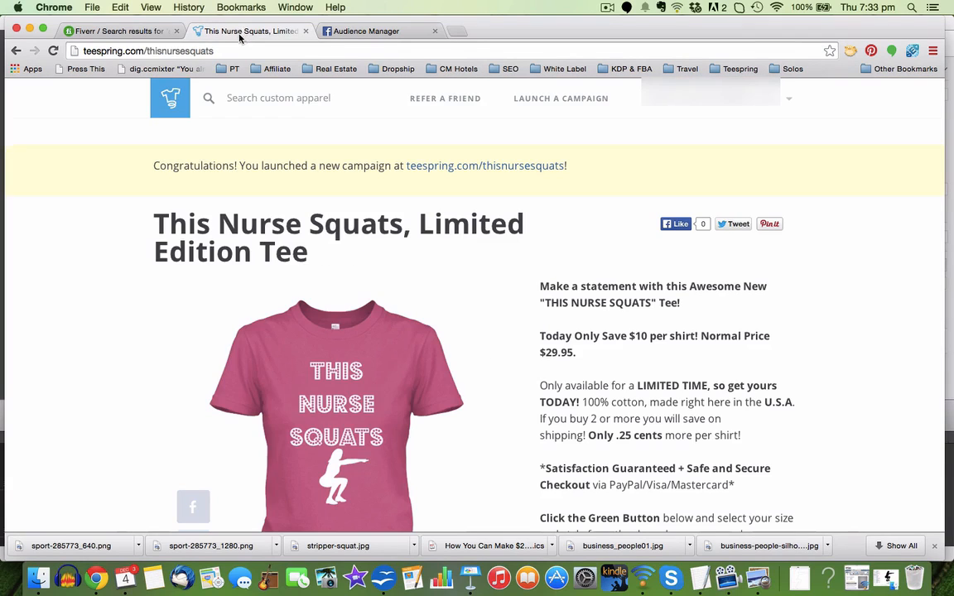
pyautogui.click(229, 51)
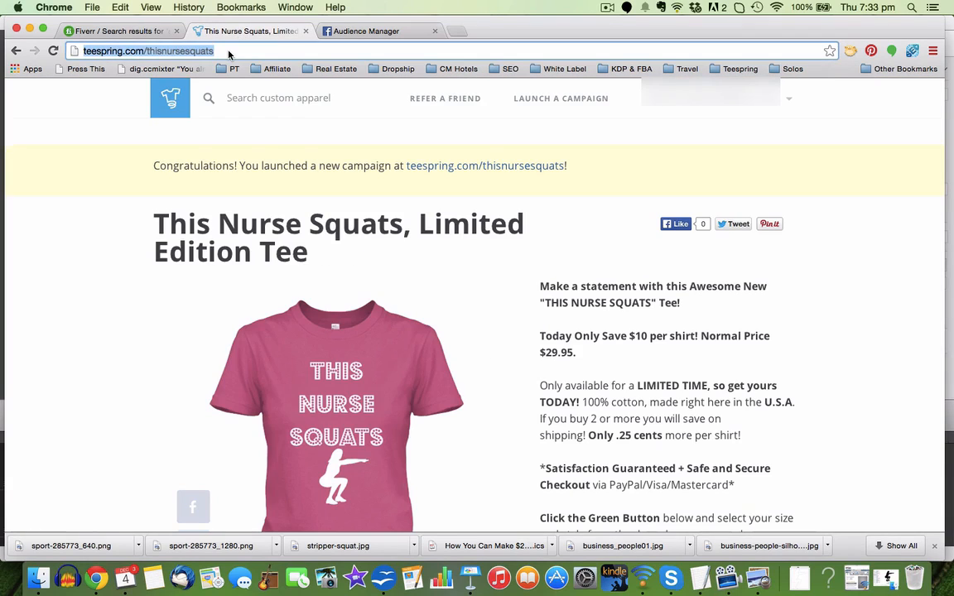
pyautogui.click(358, 33)
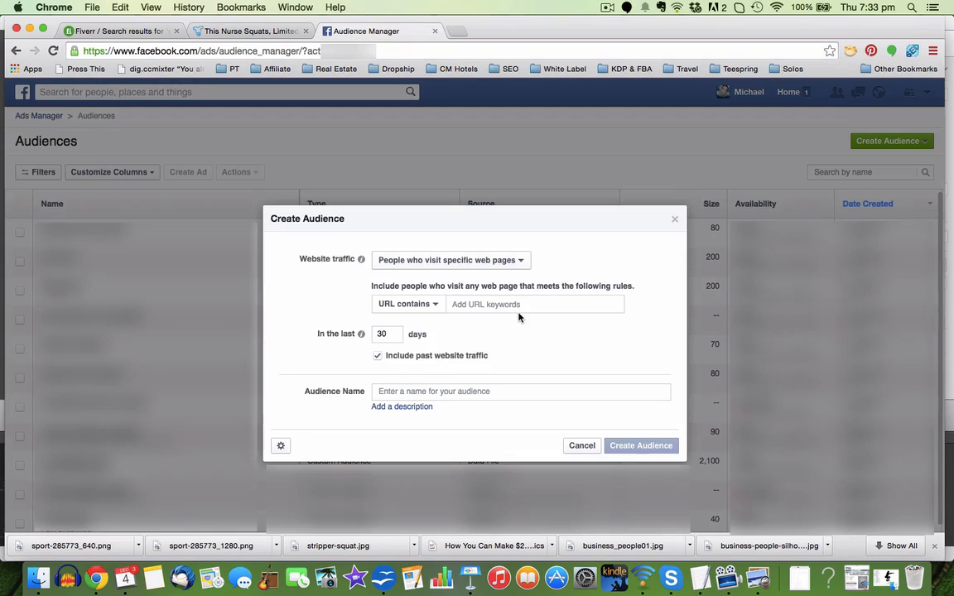
pyautogui.click(518, 308)
pyautogui.press('super+v')
# Set the audience's visitor period to the last 180 days.
pyautogui.click(392, 333)
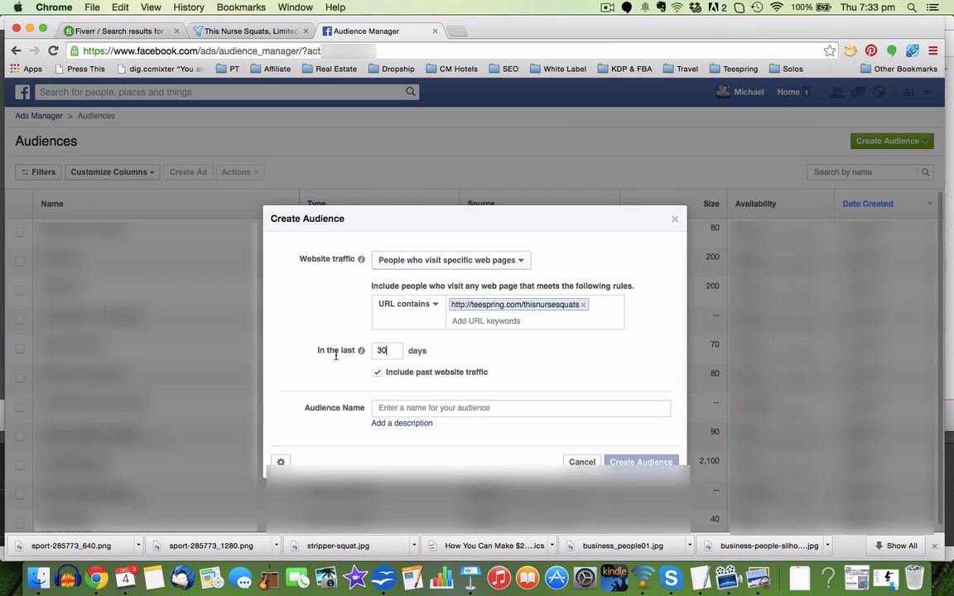
pyautogui.press('BackSpace')
pyautogui.press('BackSpace')
pyautogui.write('180')
pyautogui.click(489, 318)
pyautogui.click(489, 319)
# Name the audience "nurse fitness tee", create it and dismiss the confirmation.
pyautogui.click(425, 406)
pyautogui.write('nu')
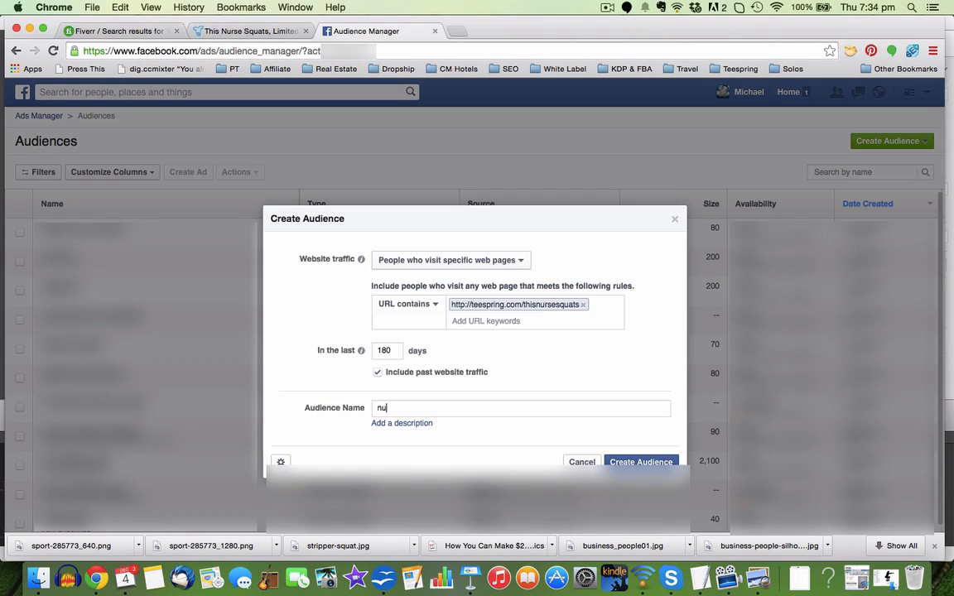
pyautogui.write('rse fitness tee')
pyautogui.click(647, 468)
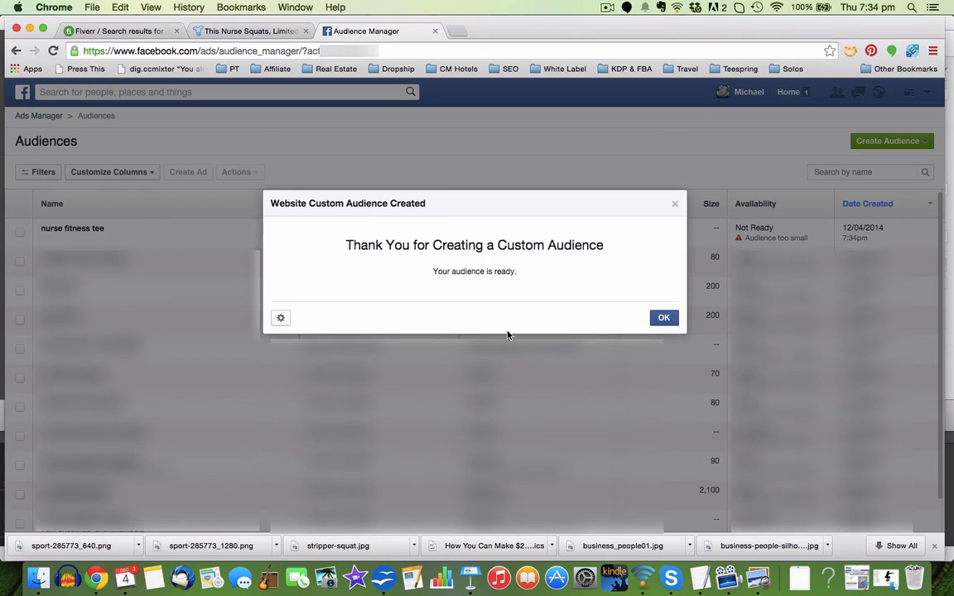
pyautogui.click(665, 319)
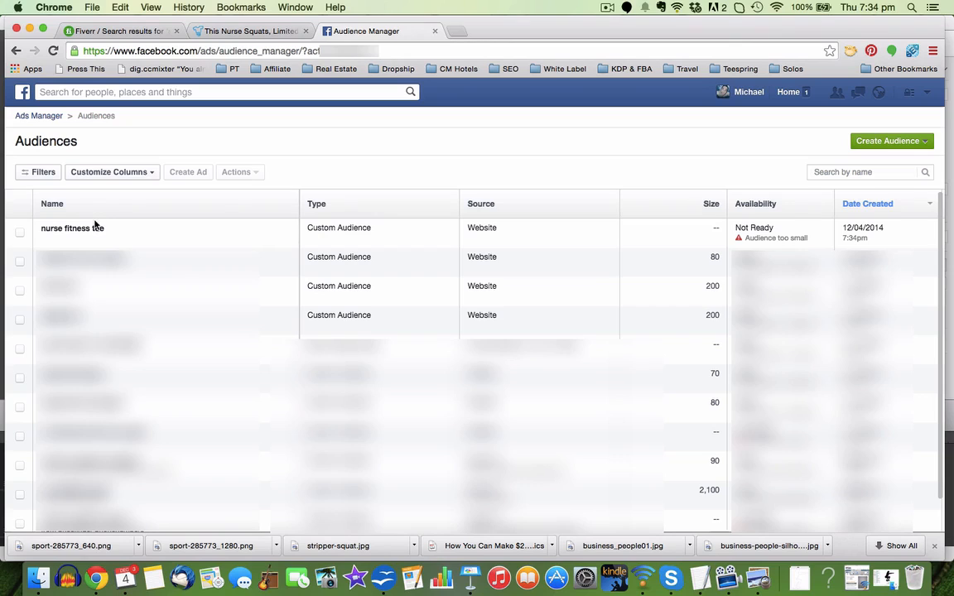
# View the pixel of the nurse fitness tee audience and copy its entire pixel code.
pyautogui.click(20, 235)
pyautogui.click(257, 174)
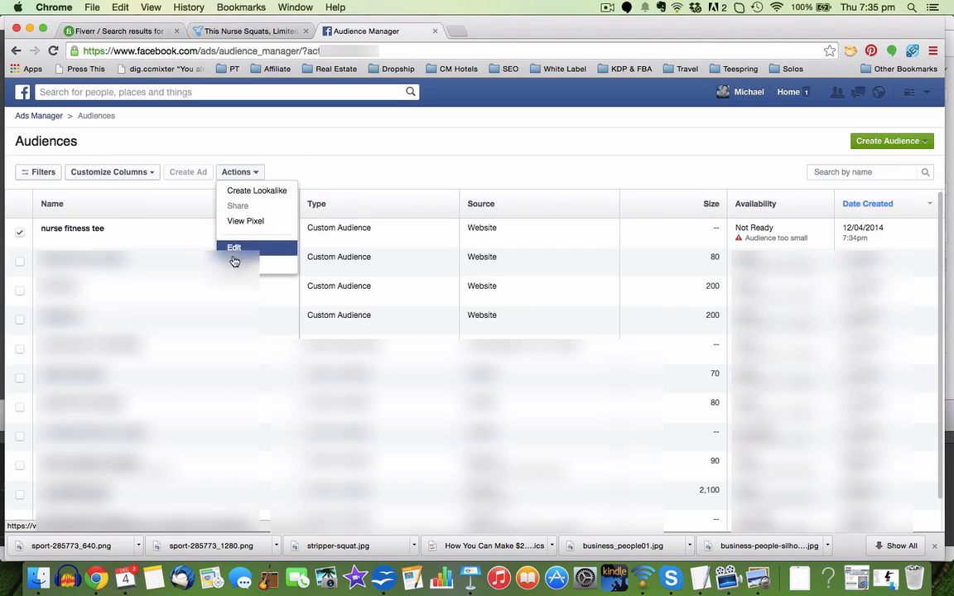
pyautogui.click(250, 225)
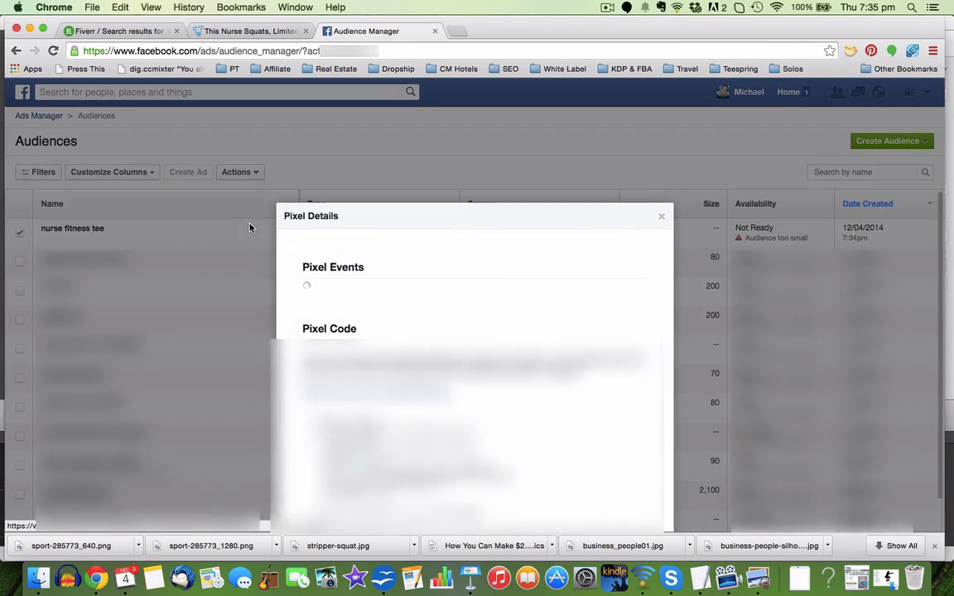
pyautogui.scroll(-10, 448, 397)
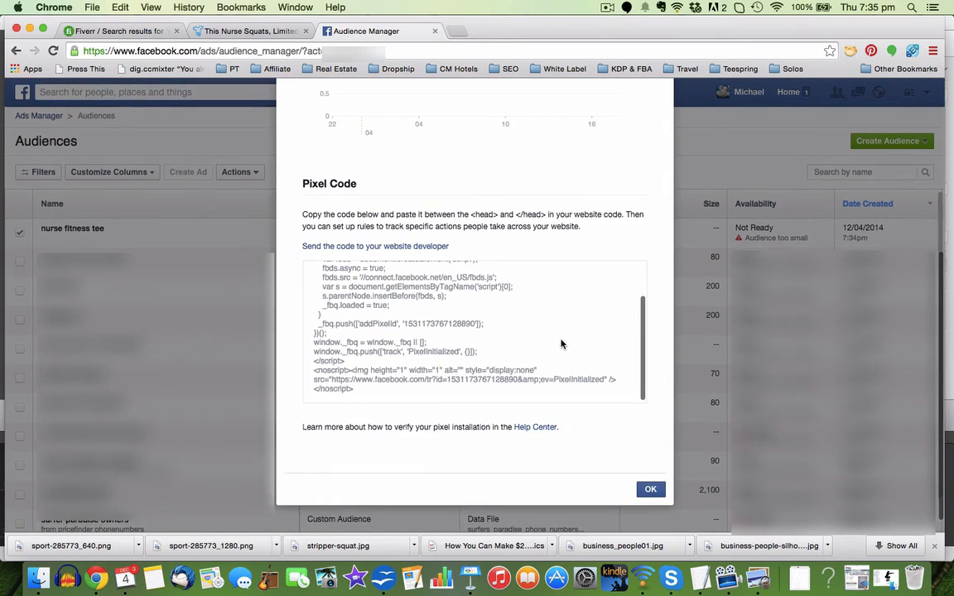
pyautogui.click(561, 344)
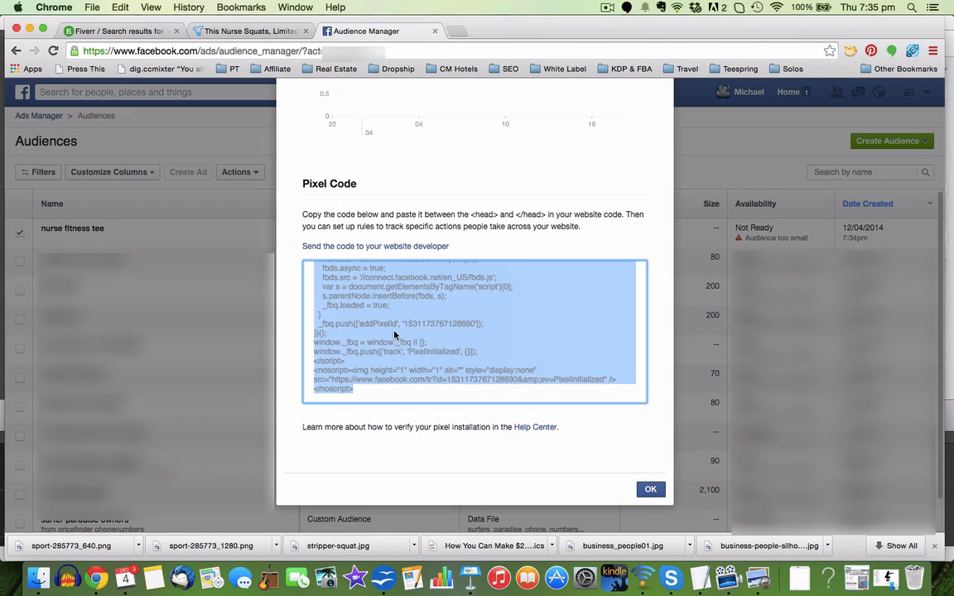
pyautogui.scroll(2, 393, 331)
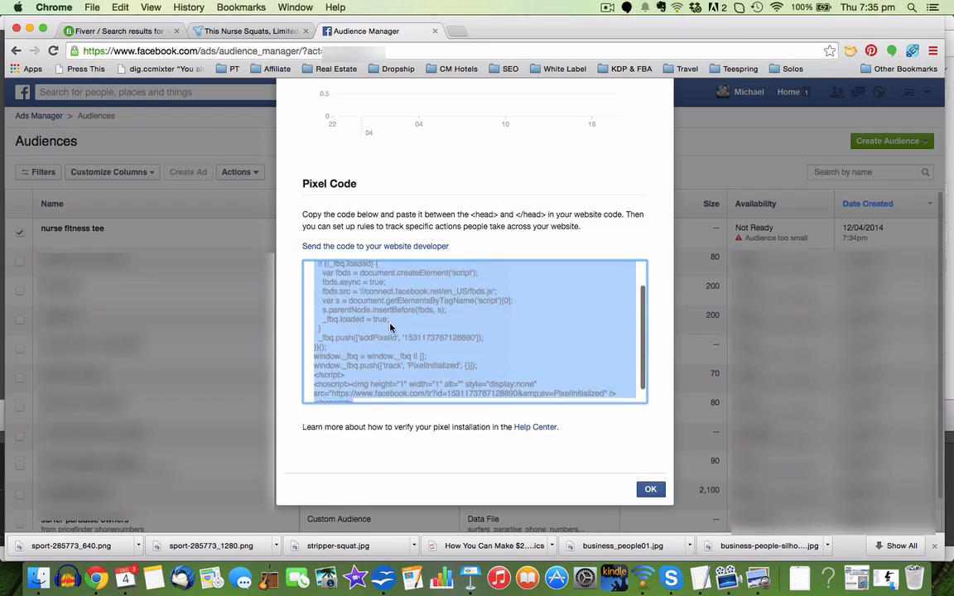
pyautogui.scroll(-1, 391, 327)
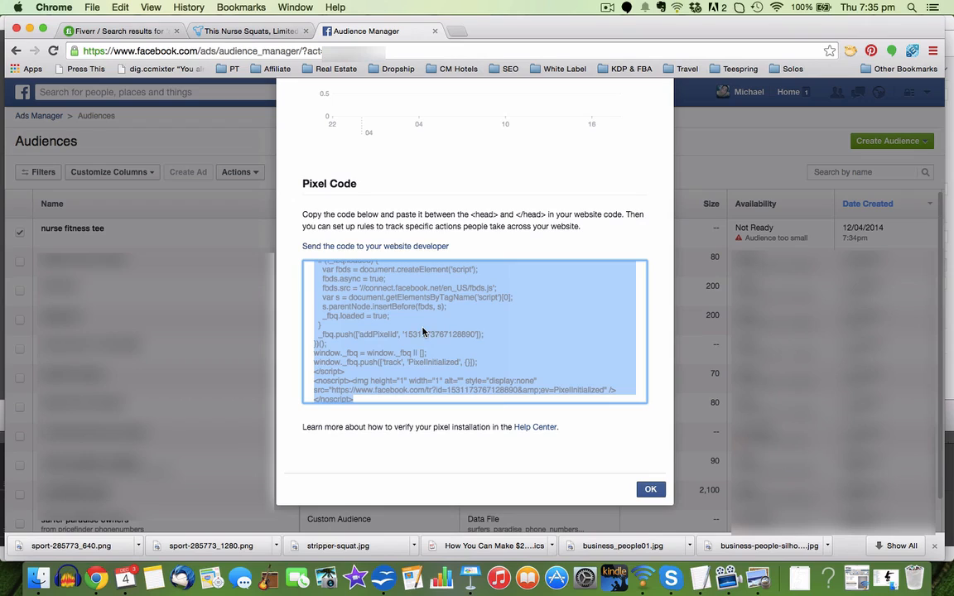
pyautogui.scroll(-1, 423, 331)
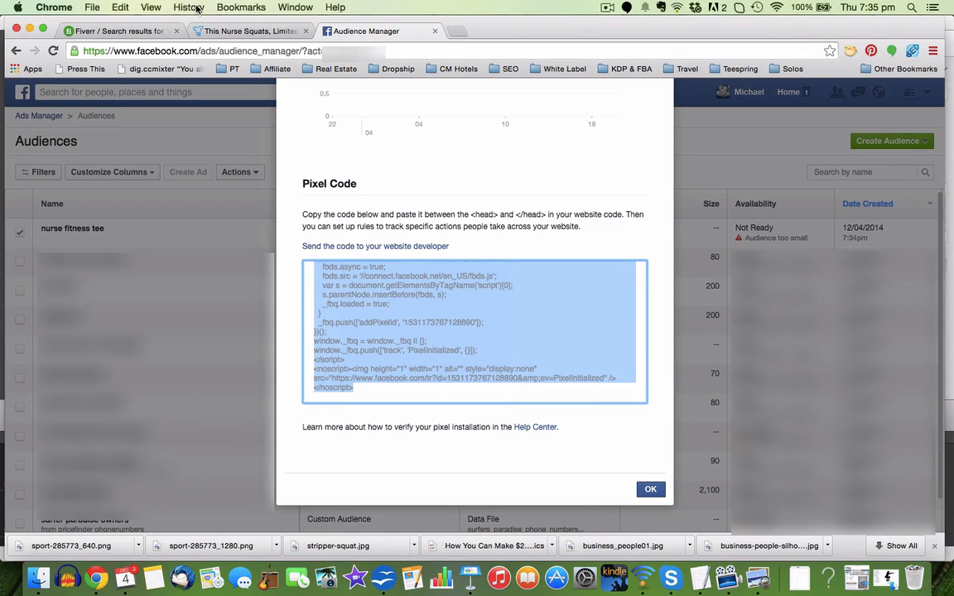
# Switch to TextEdit, paste the pixel code into the blank document and copy the addPixelId number.
pyautogui.click(700, 578)
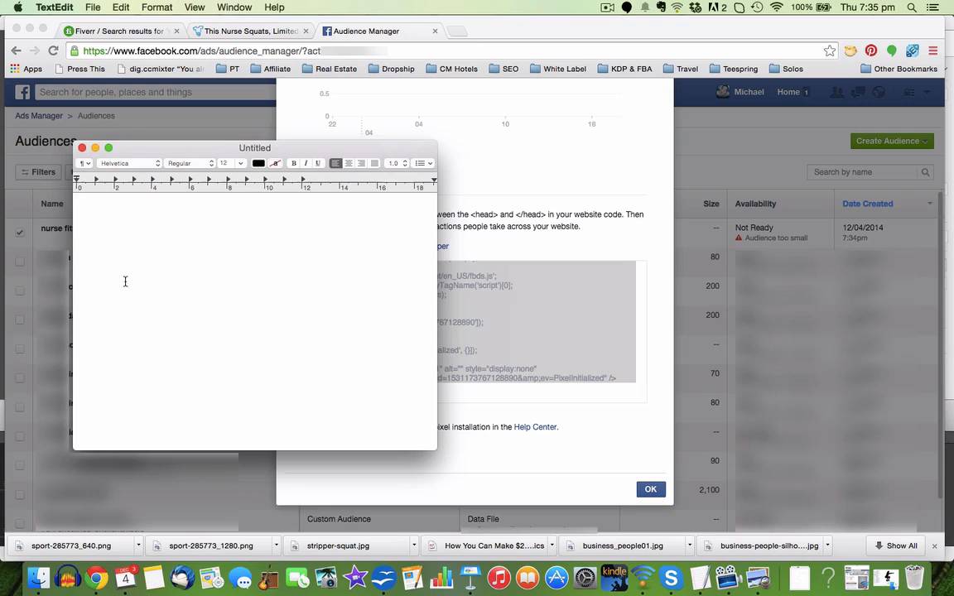
pyautogui.press('super+v')
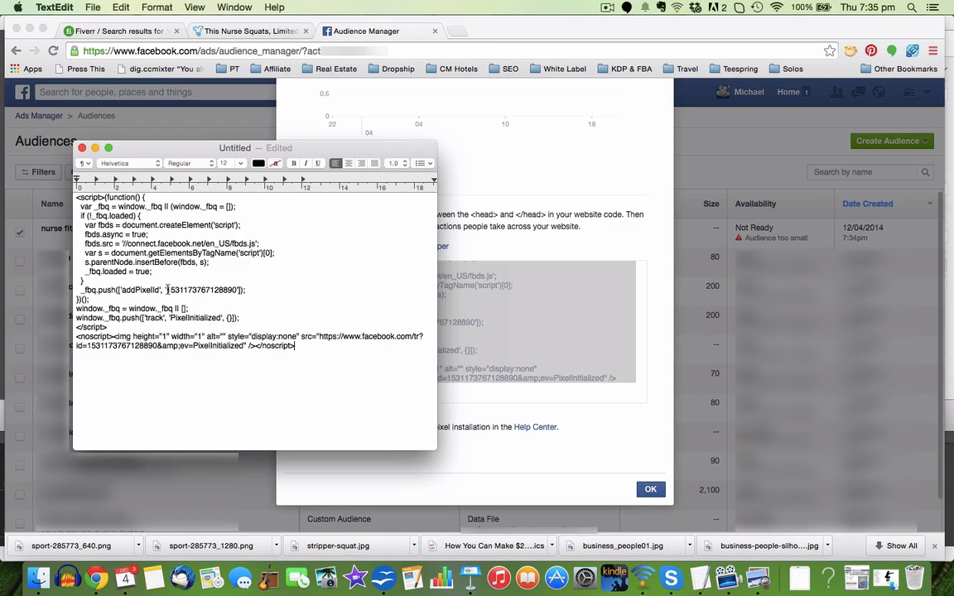
pyautogui.moveTo(168, 290); pyautogui.dragTo(238, 291)
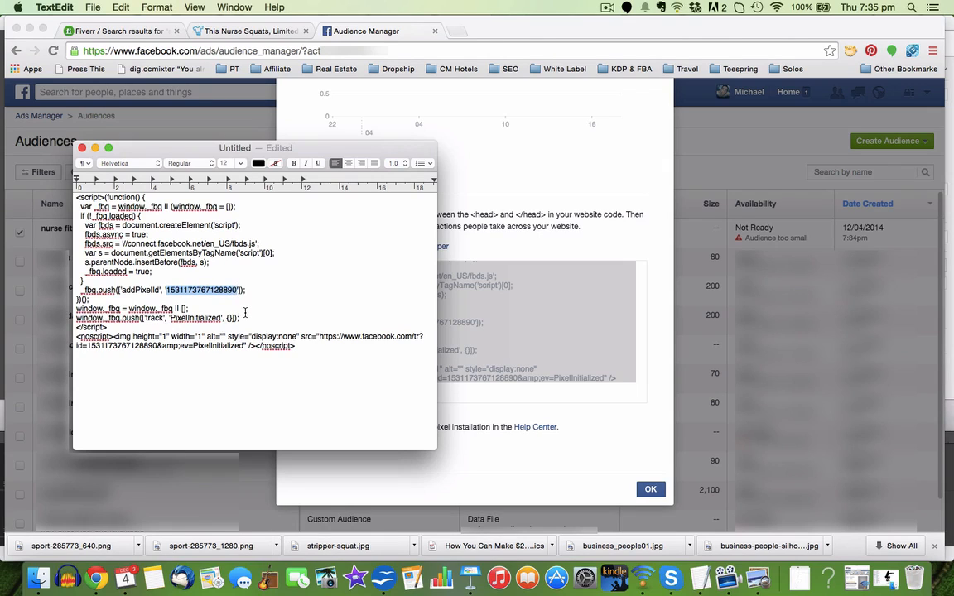
pyautogui.rightClick(227, 290)
pyautogui.click(251, 341)
pyautogui.click(326, 288)
# Switch to Teespring and open the Retargeting Pixels settings of the "This Nurse Squats, Limited Edition Tee" campaign.
pyautogui.click(239, 33)
pyautogui.click(240, 33)
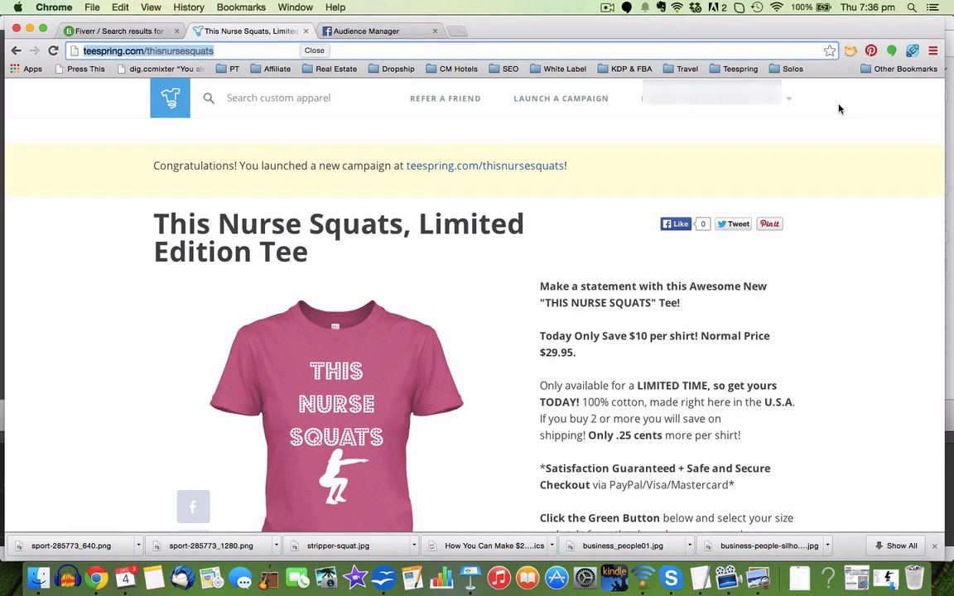
pyautogui.click(791, 106)
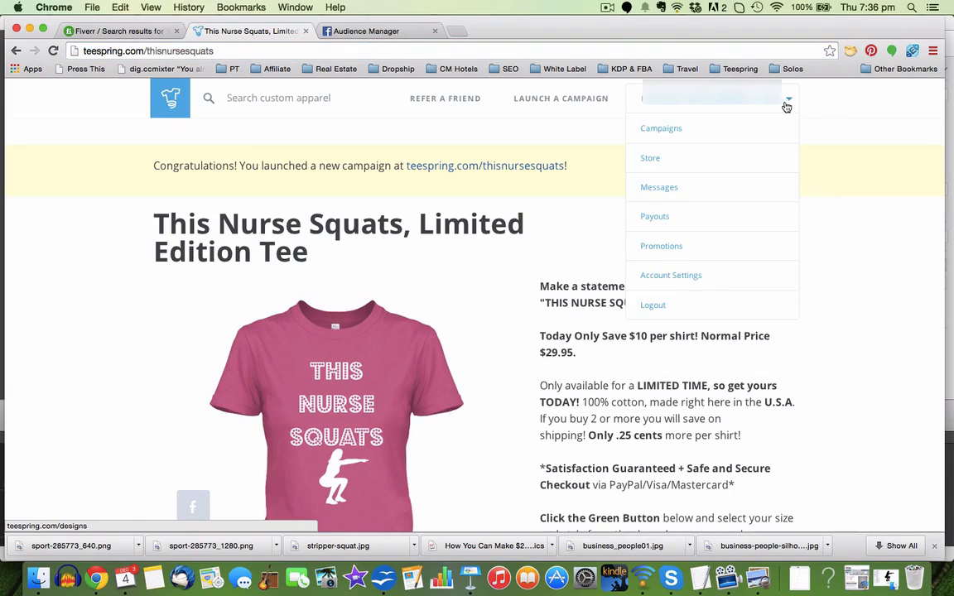
pyautogui.click(660, 132)
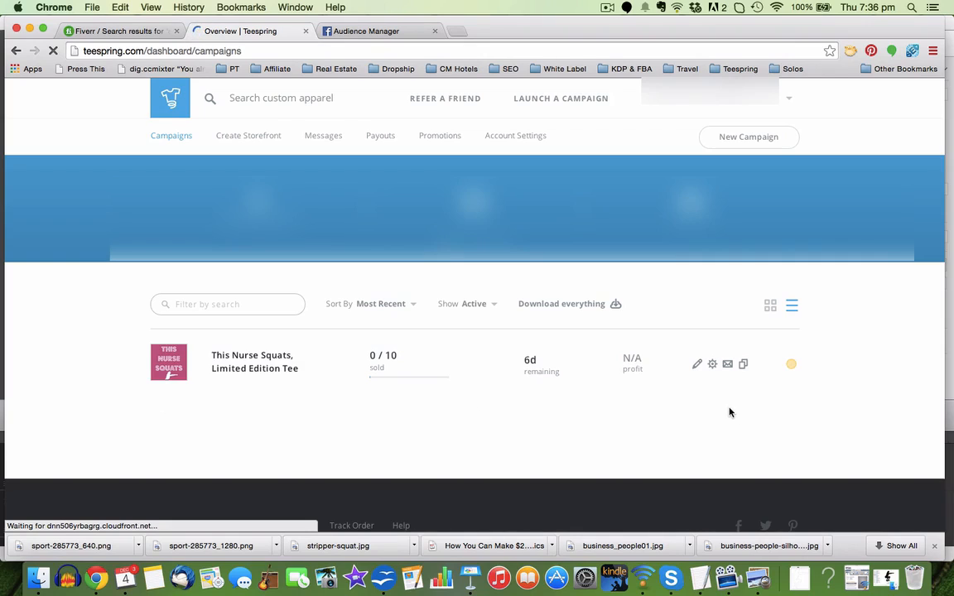
pyautogui.click(713, 366)
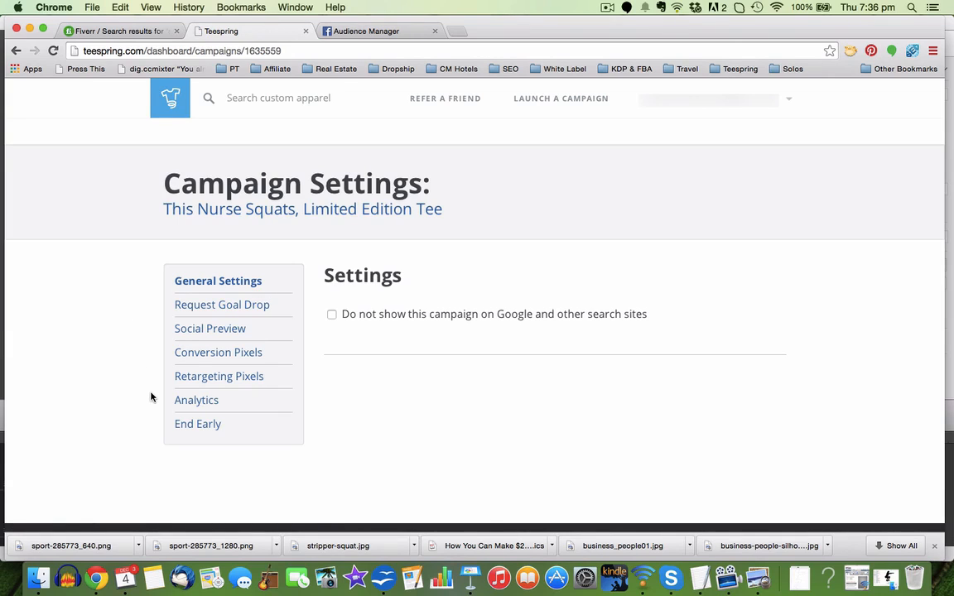
pyautogui.click(246, 383)
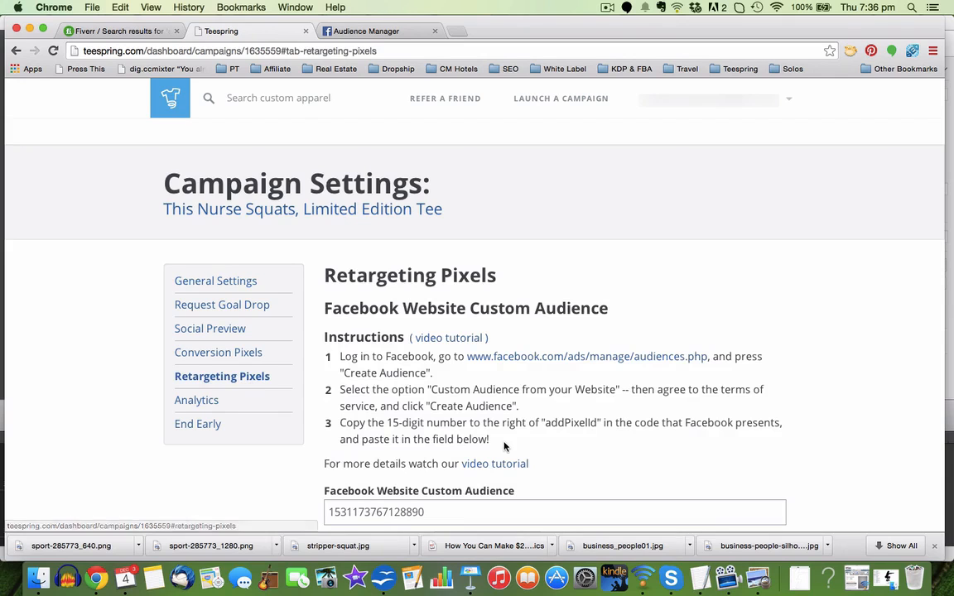
# Replace the campaign's Facebook Website Custom Audience ID with the copied pixel ID.
pyautogui.scroll(-2, 503, 443)
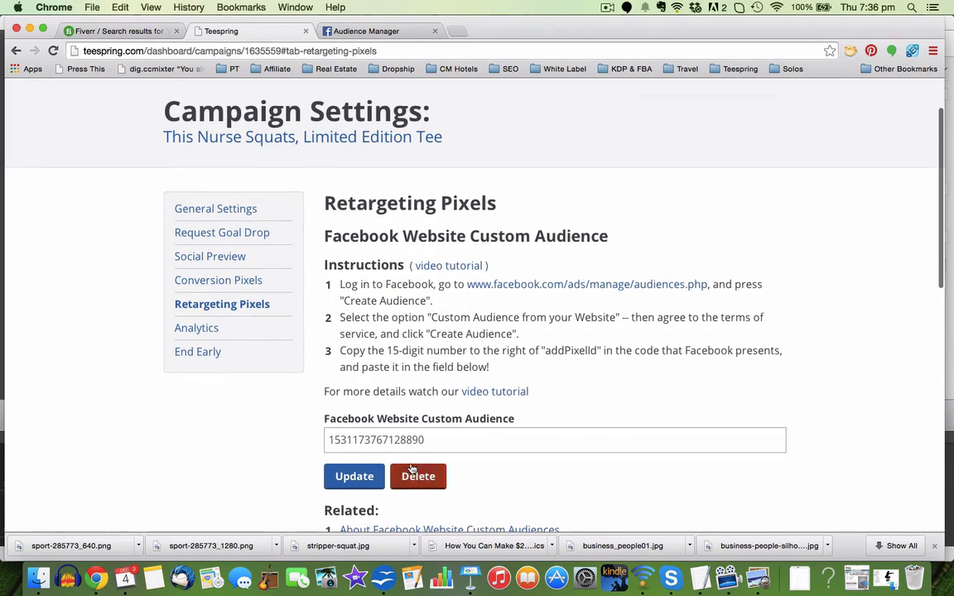
pyautogui.click(452, 438)
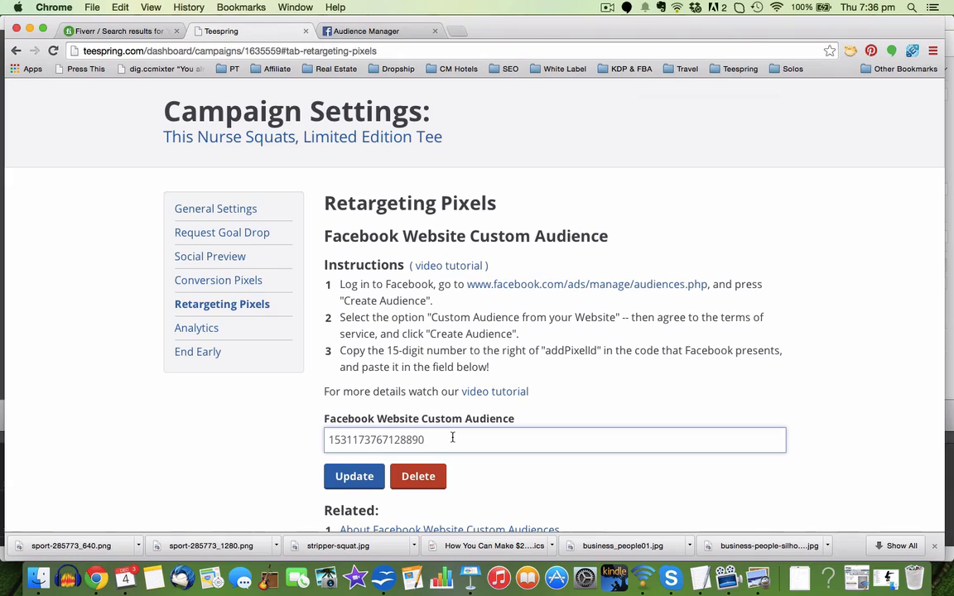
pyautogui.press('BackSpace')
pyautogui.press('BackSpace')
pyautogui.press('BackSpace')
pyautogui.press('BackSpace')
pyautogui.press('BackSpace')
pyautogui.press('BackSpace')
pyautogui.press('BackSpace')
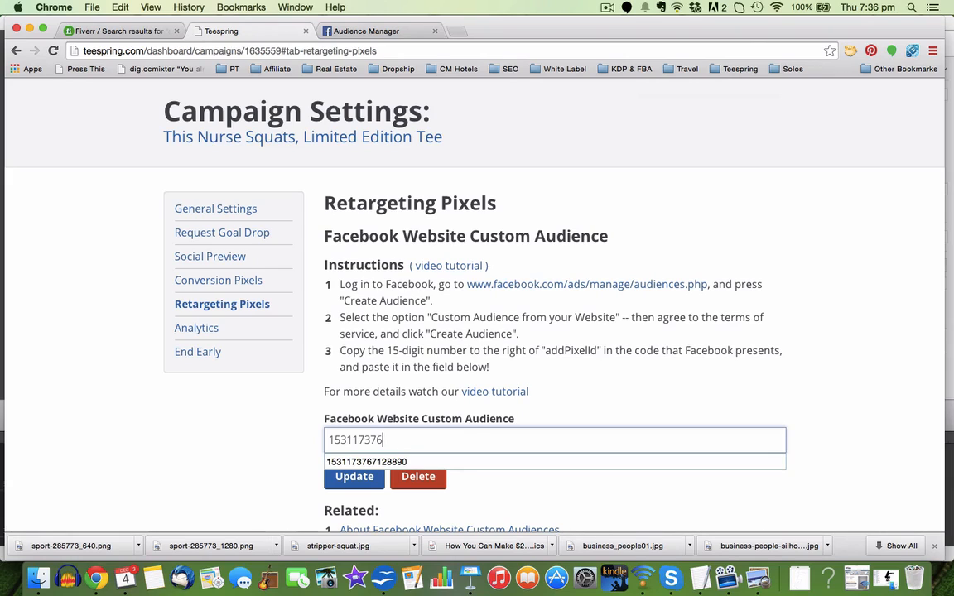
pyautogui.press('BackSpace')
pyautogui.press('BackSpace')
pyautogui.press('BackSpace')
pyautogui.press('BackSpace')
pyautogui.press('BackSpace')
pyautogui.press('BackSpace')
pyautogui.press('BackSpace')
pyautogui.press('BackSpace')
pyautogui.press('BackSpace')
pyautogui.press('super+v')
pyautogui.click(301, 431)
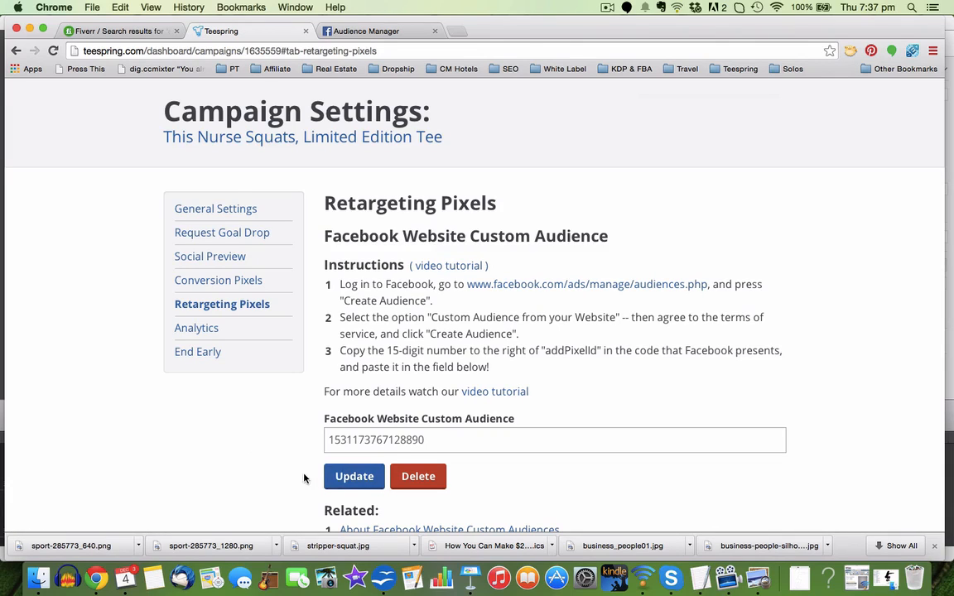
pyautogui.scroll(-2, 305, 477)
pyautogui.scroll(1, 464, 414)
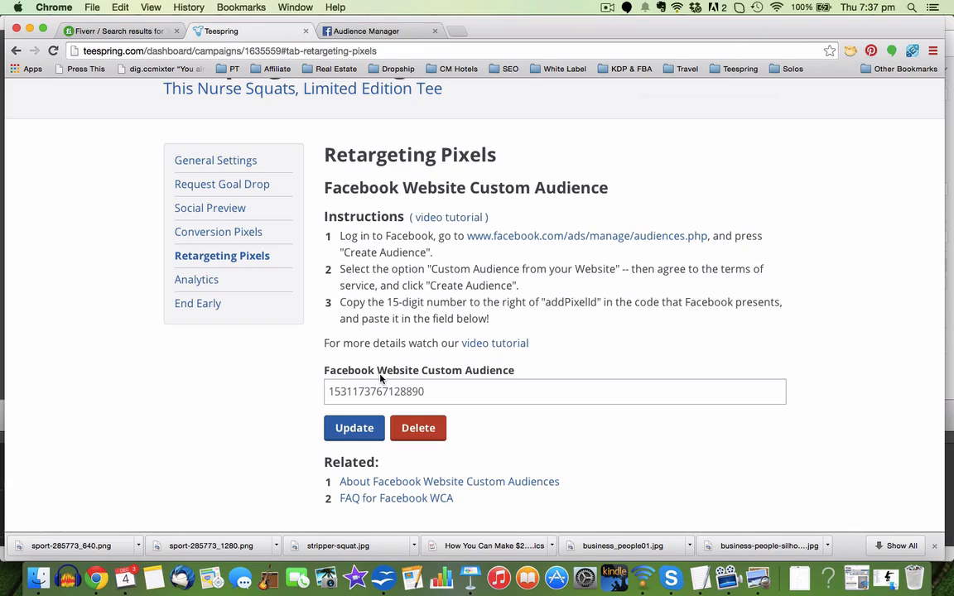
pyautogui.click(392, 426)
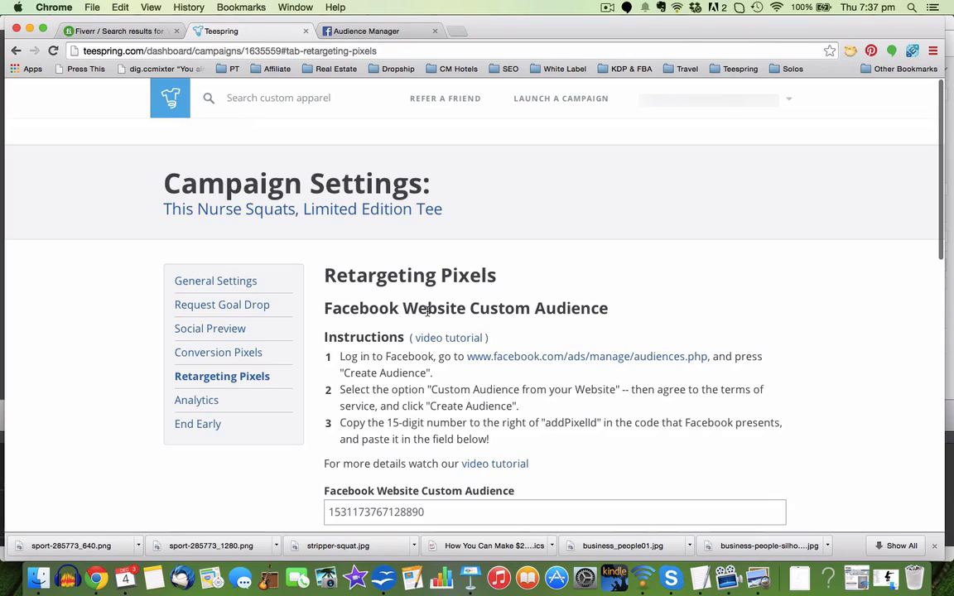
# Return to the Facebook Audience Manager and close the pixel details.
pyautogui.click(377, 32)
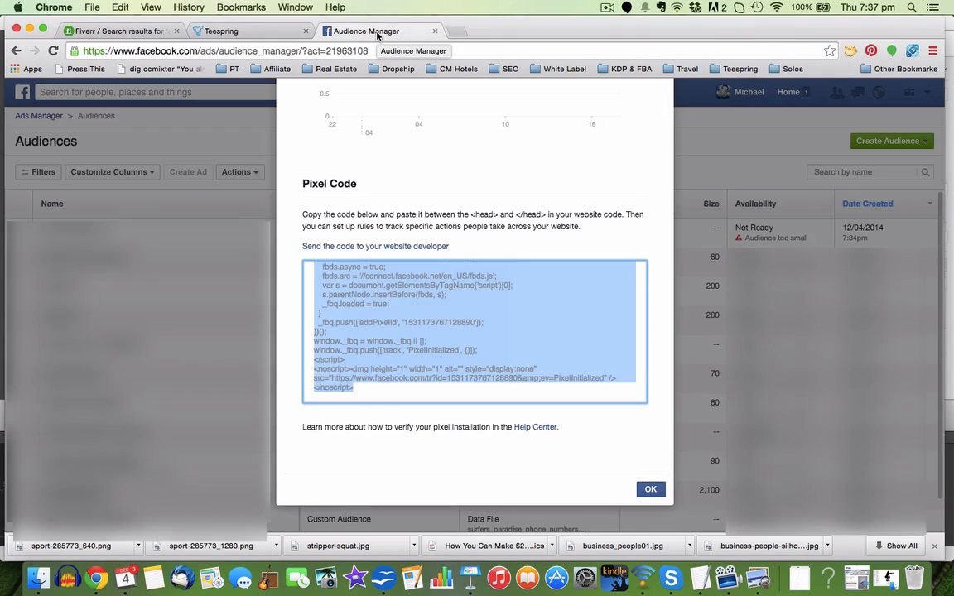
pyautogui.click(650, 490)
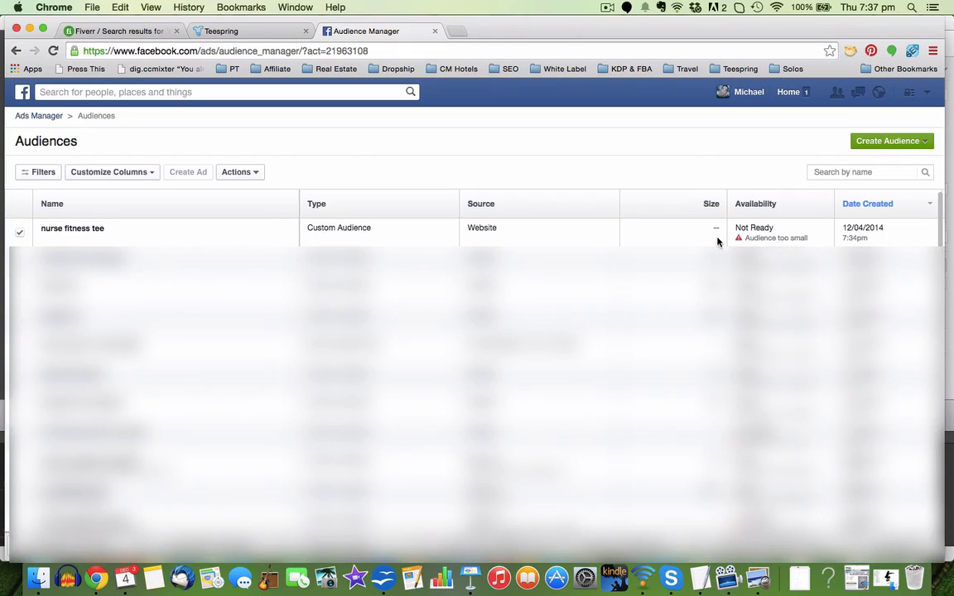